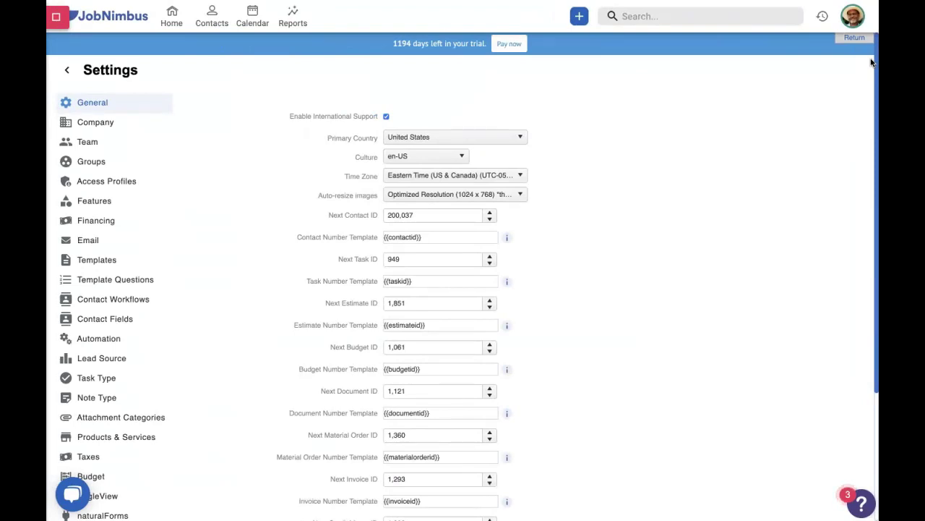
# - Enable the Work Order feature in the company's feature settings
pyautogui.click(854, 17)
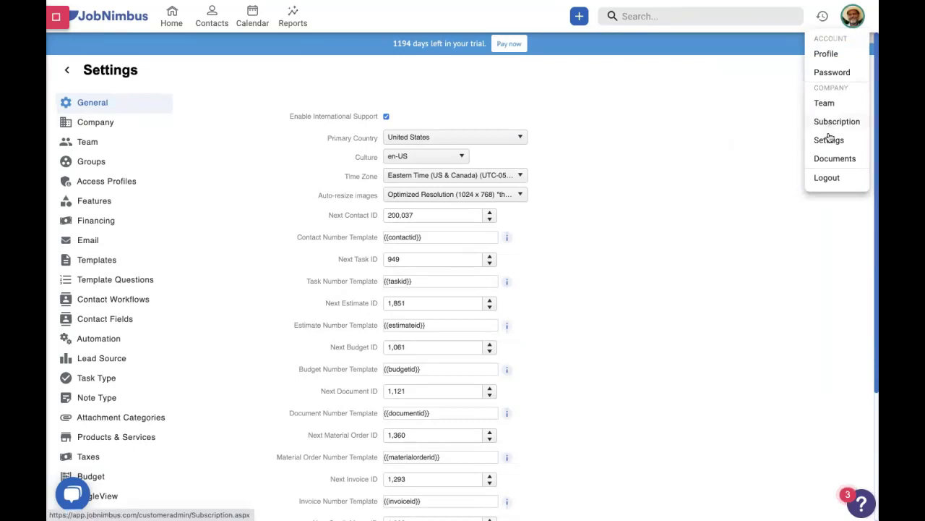
pyautogui.click(100, 205)
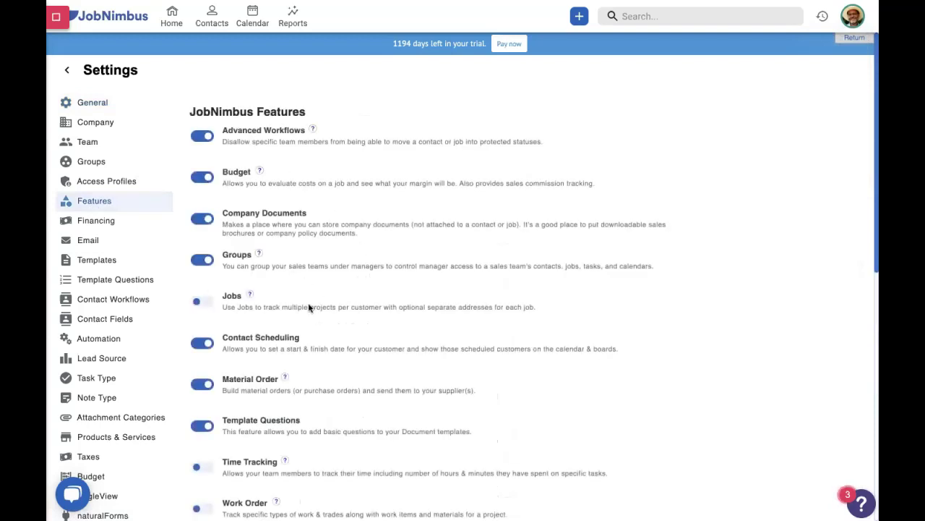
pyautogui.scroll(-1, 311, 304)
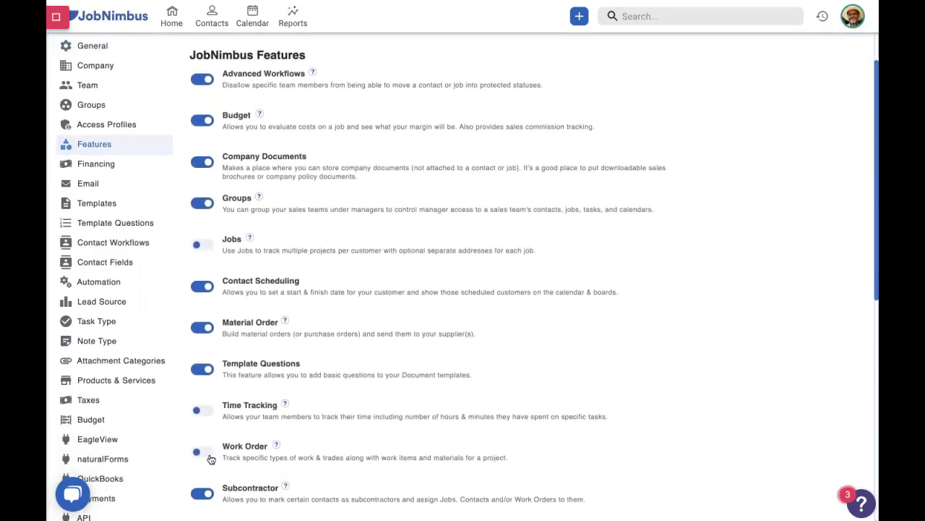
pyautogui.click(200, 453)
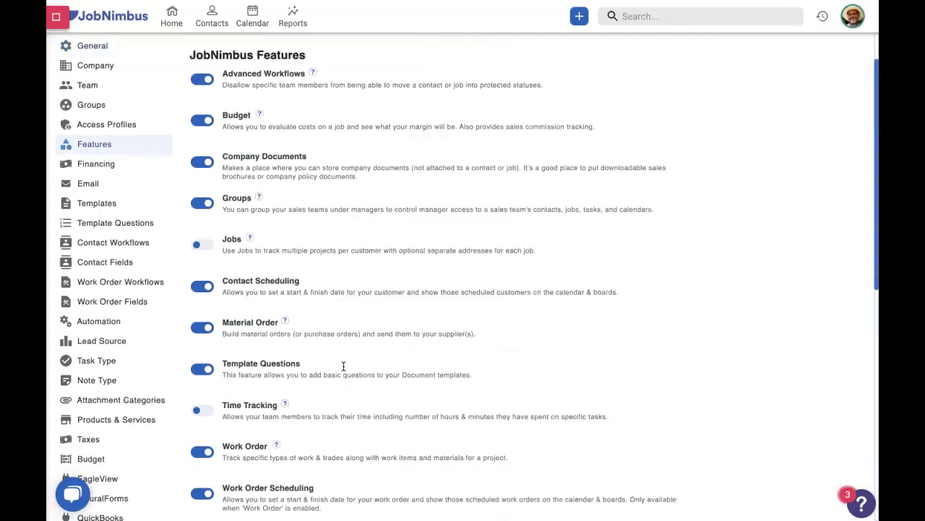
# - Open the Work Order template under Work Order Templates for editing
pyautogui.click(106, 207)
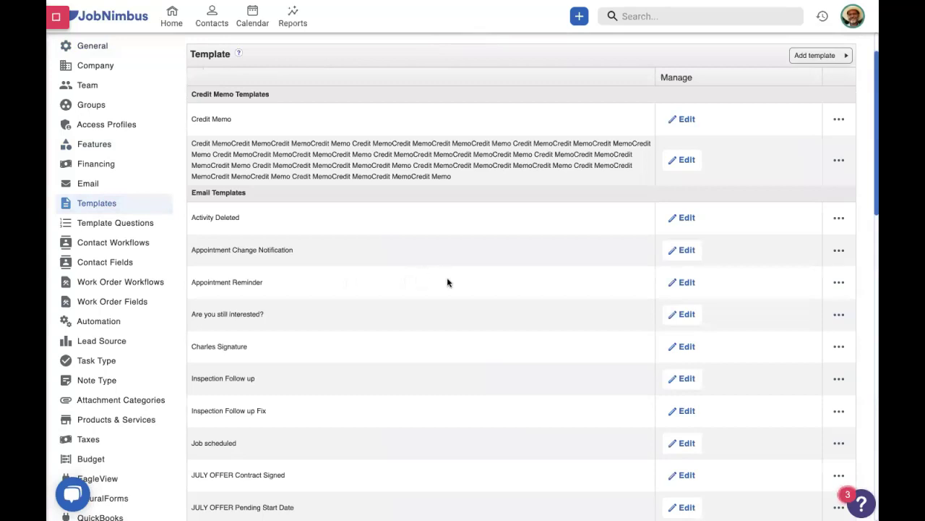
pyautogui.scroll(-1, 447, 282)
pyautogui.scroll(-5, 447, 282)
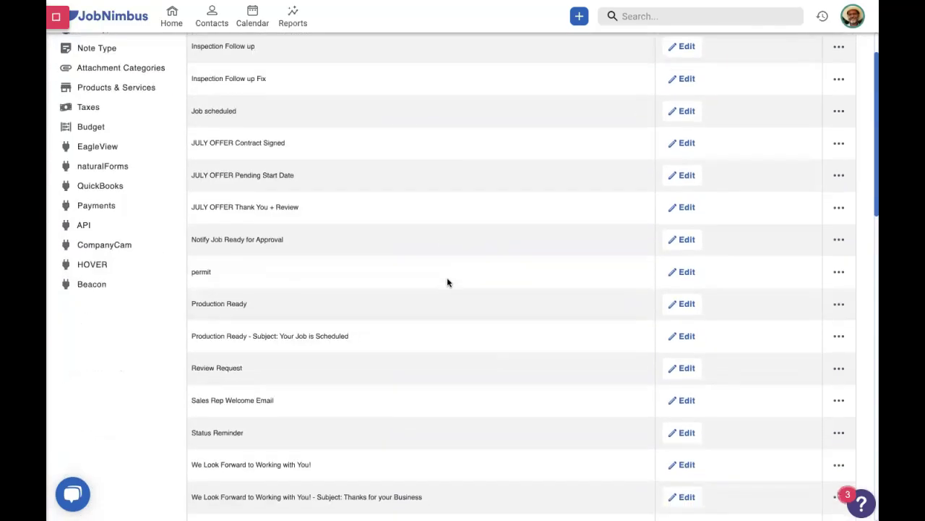
pyautogui.scroll(-6, 447, 282)
pyautogui.scroll(-2, 447, 282)
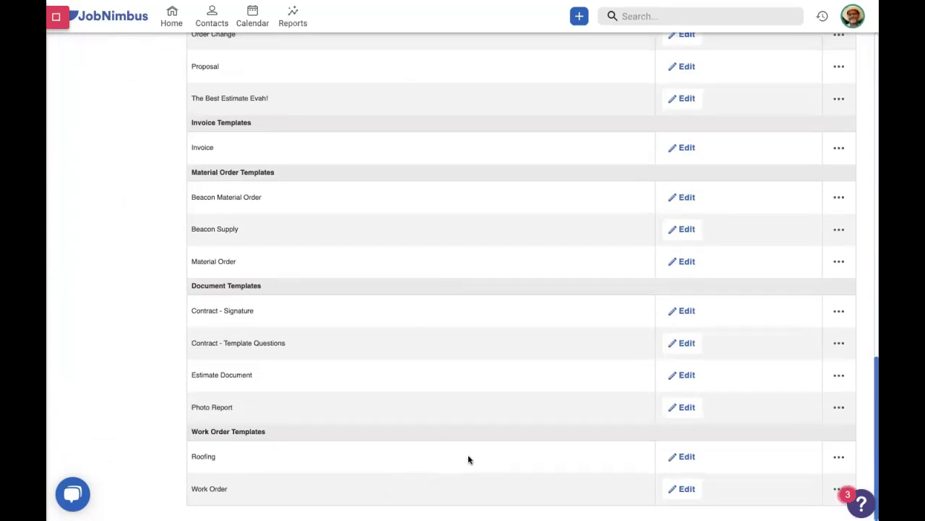
pyautogui.click(686, 489)
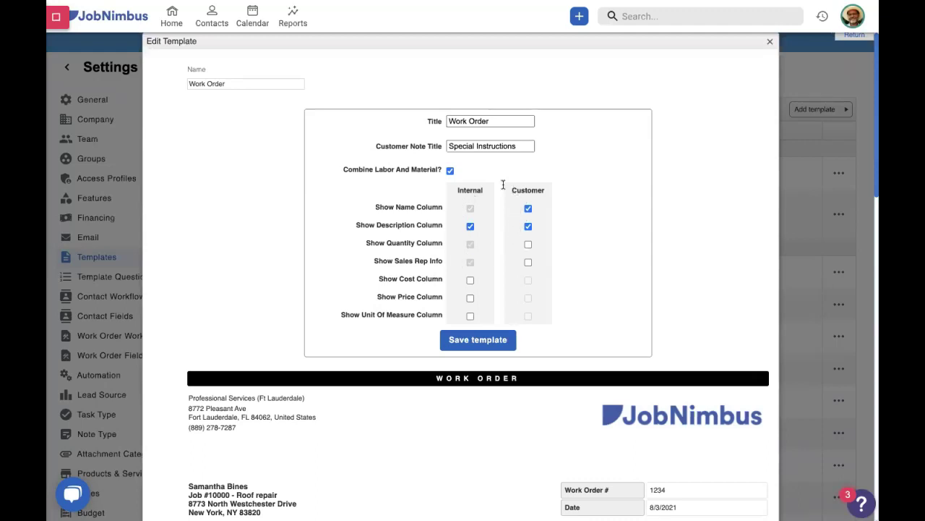
# - Examine the Work Order template's column options, header editor and item sections, and close it without making changes
pyautogui.scroll(-1, 495, 268)
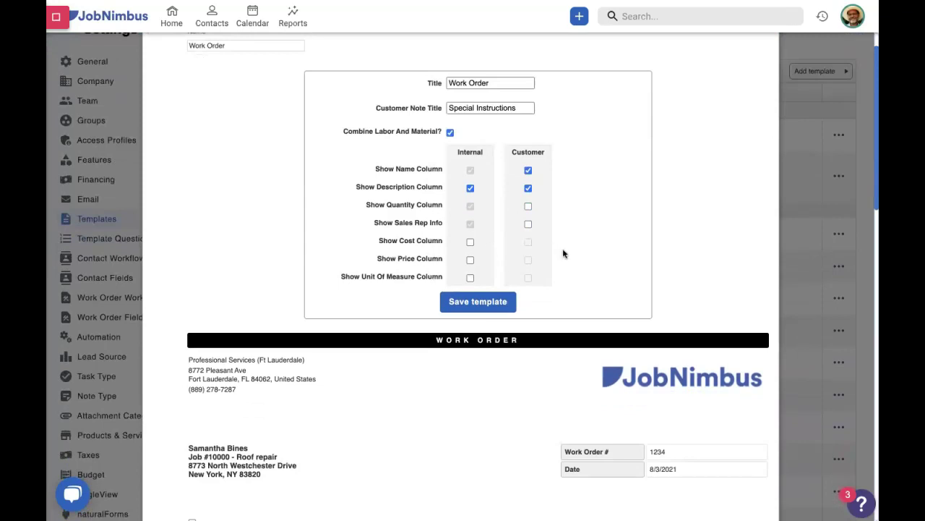
pyautogui.scroll(-4, 564, 253)
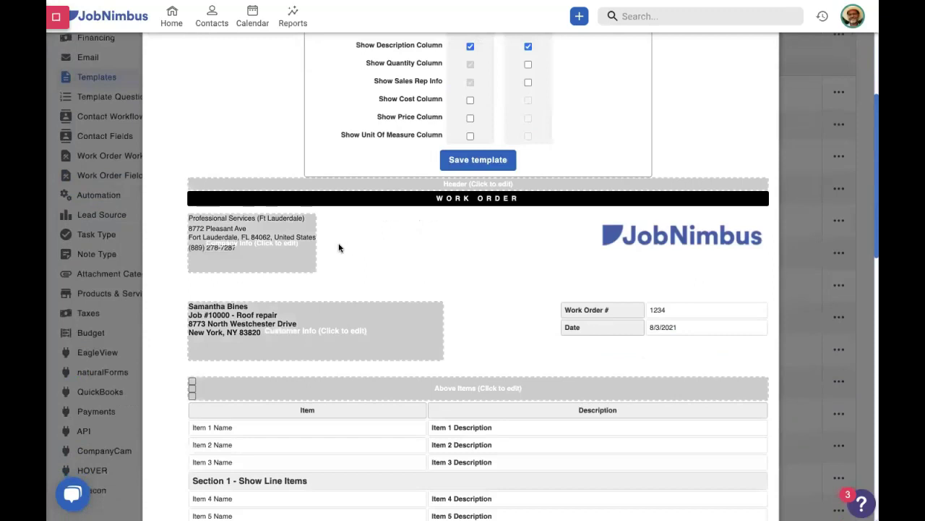
pyautogui.click(389, 185)
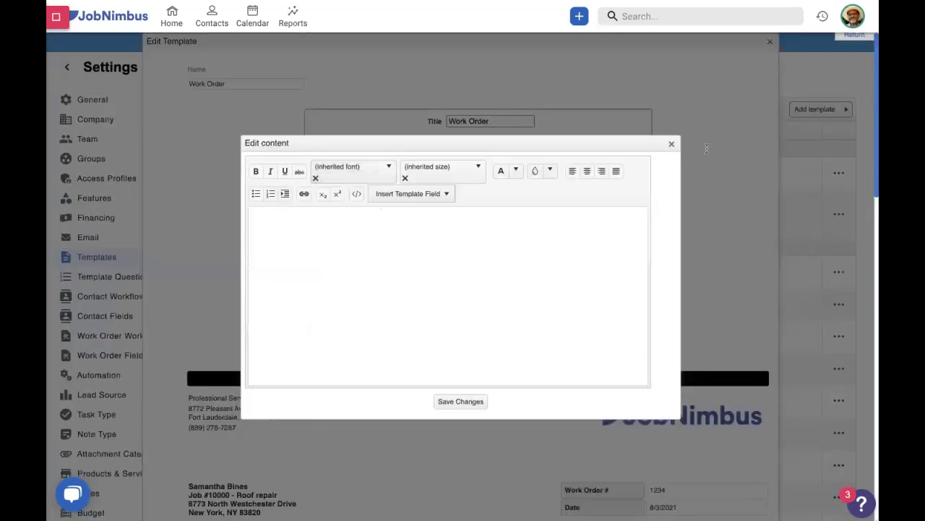
pyautogui.click(672, 144)
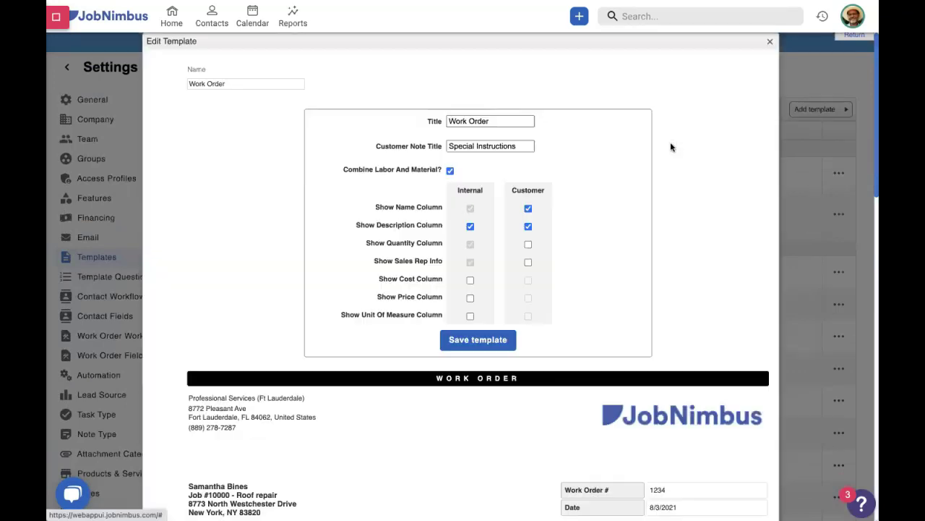
pyautogui.scroll(-7, 472, 406)
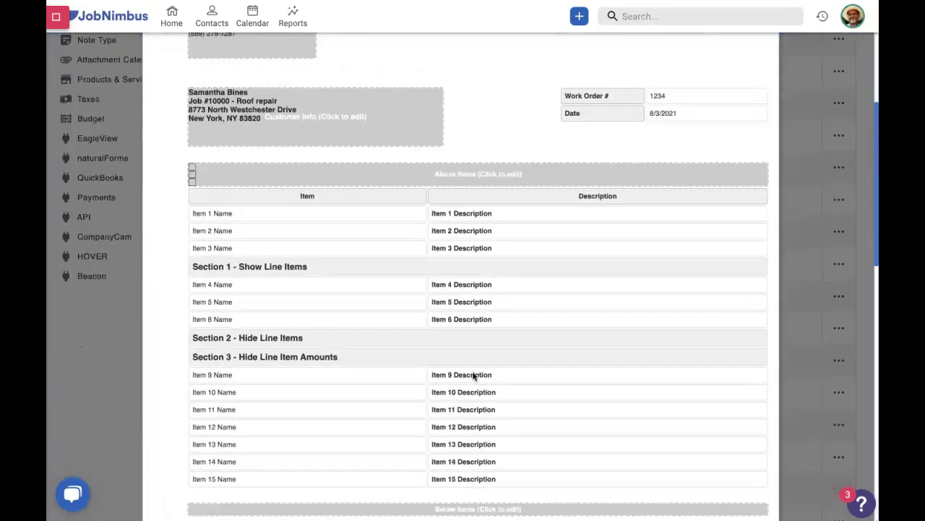
pyautogui.scroll(-1, 476, 372)
pyautogui.scroll(10, 477, 369)
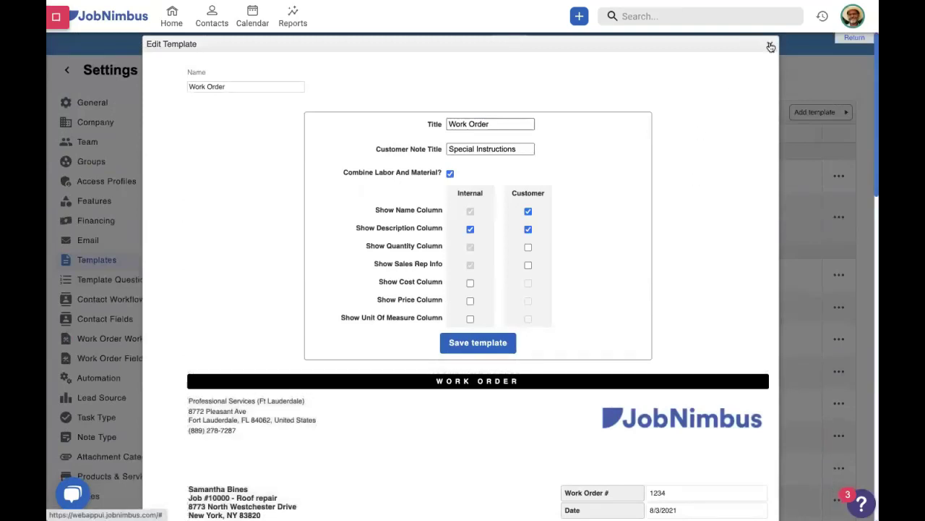
pyautogui.click(770, 47)
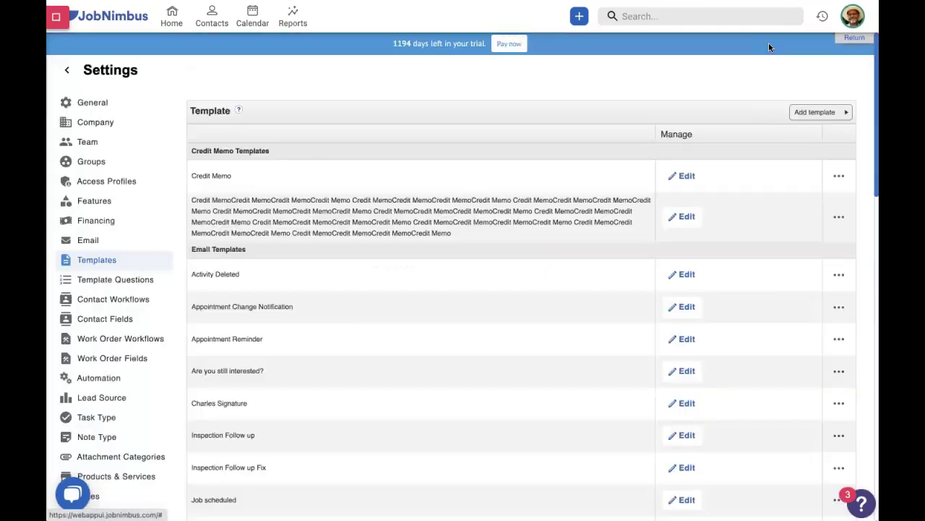
# - Add a work order workflow named "Starship Repair" with a rocket image, cloned from the Roof workflow
pyautogui.click(112, 342)
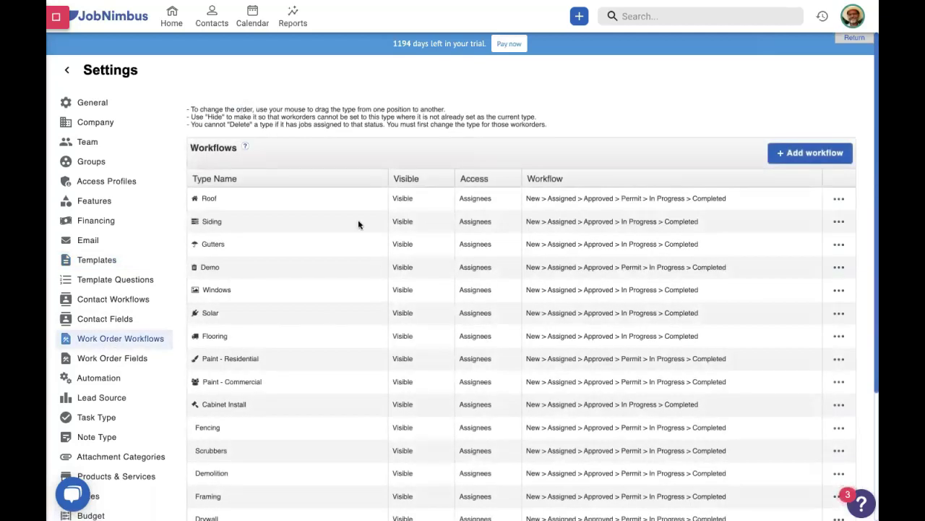
pyautogui.scroll(-1, 276, 359)
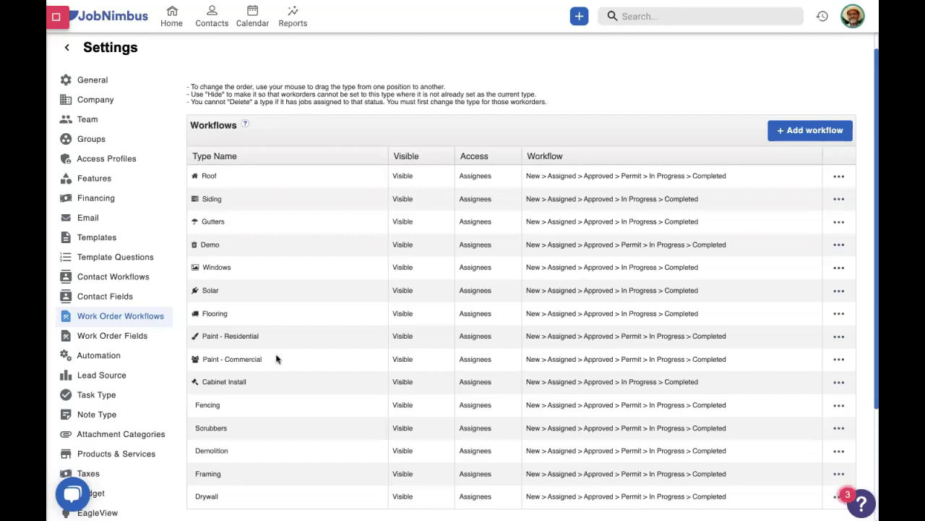
pyautogui.click(805, 130)
pyautogui.click(271, 231)
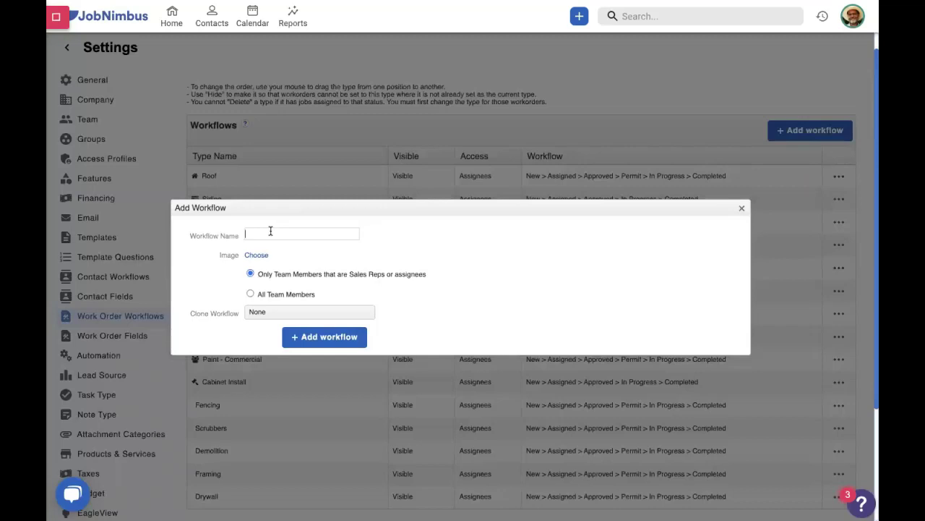
pyautogui.write('Starship Repair')
pyautogui.click(256, 256)
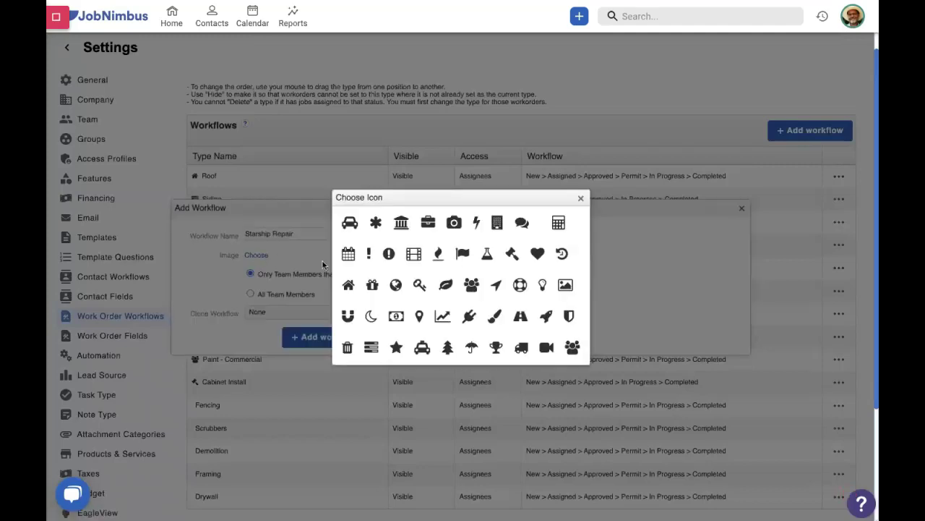
pyautogui.click(546, 319)
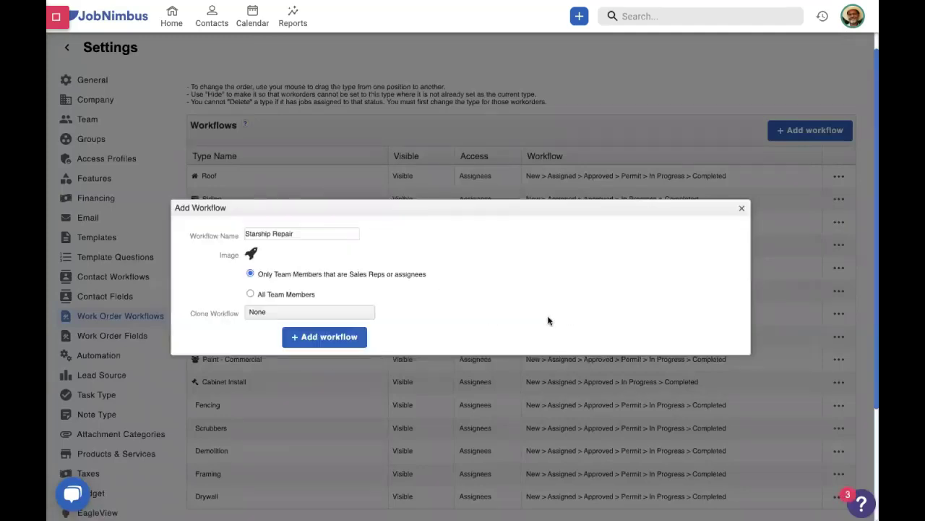
pyautogui.click(270, 313)
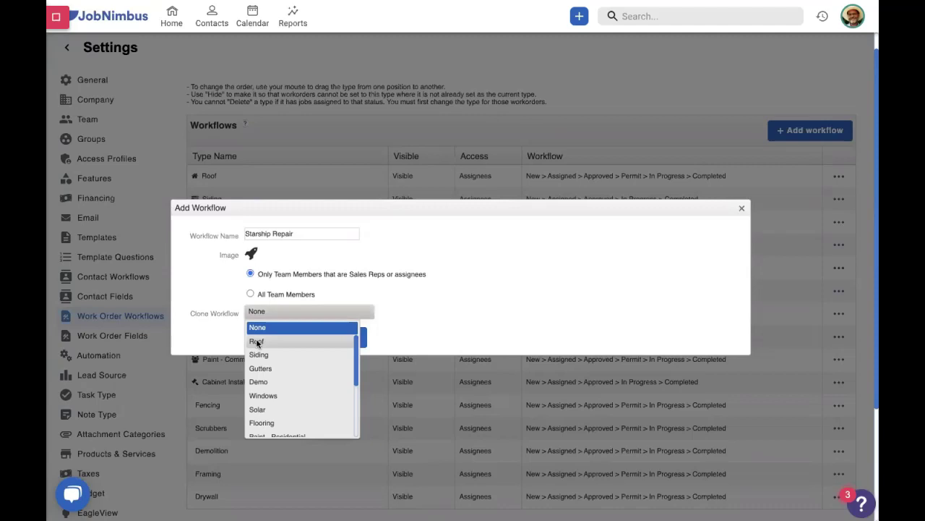
pyautogui.click(256, 342)
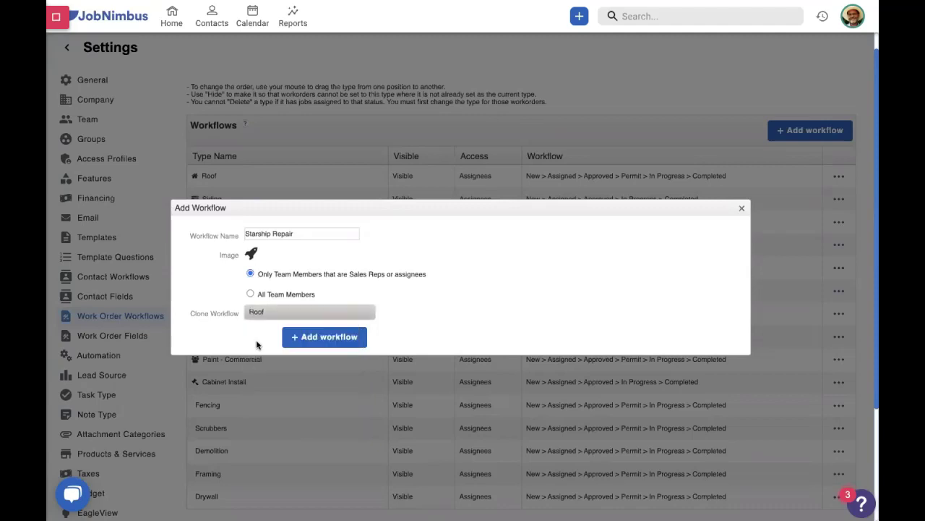
pyautogui.click(325, 337)
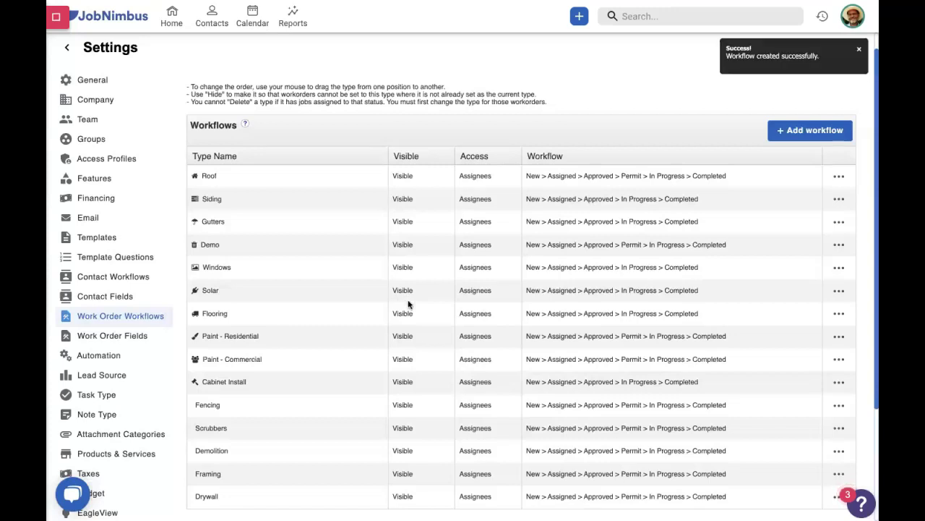
# - Add a "Test Flight" status to the Starship Repair workflow only, leaving it out of the other workflows
pyautogui.scroll(-2, 408, 302)
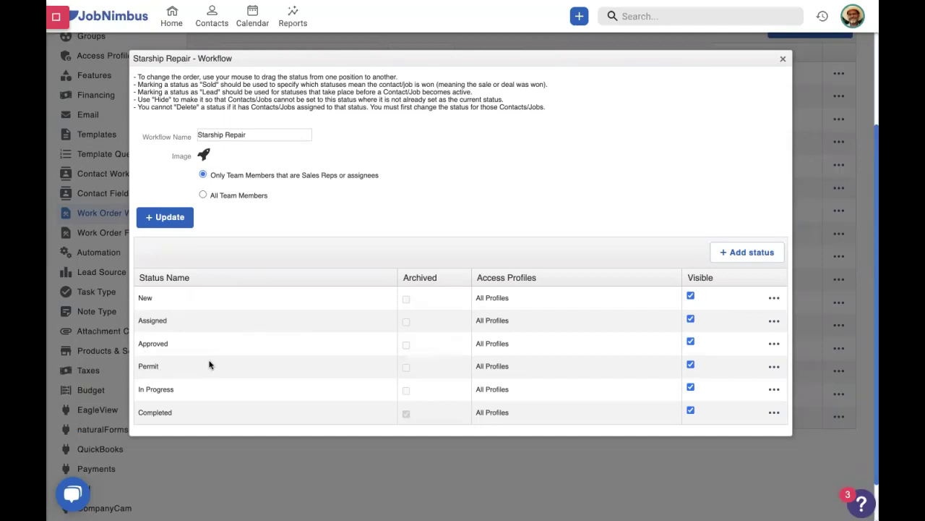
pyautogui.click(747, 252)
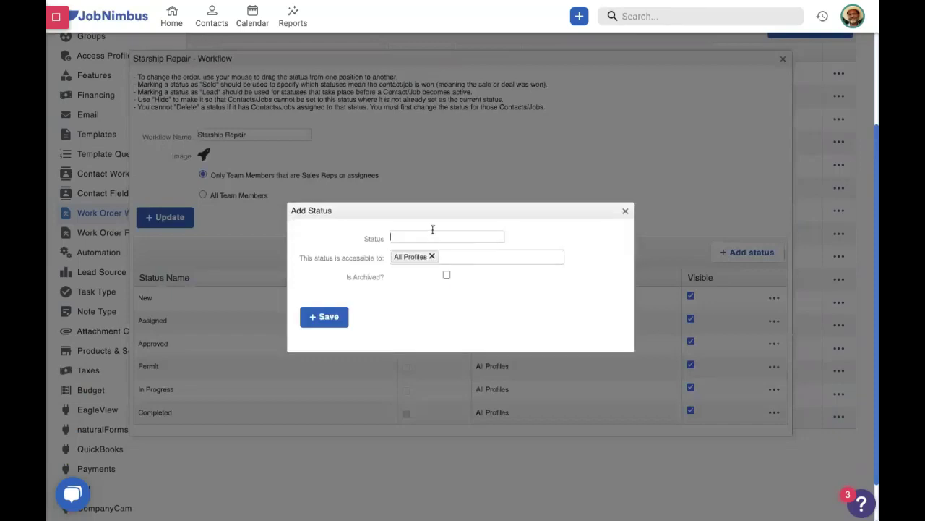
pyautogui.click(432, 229)
pyautogui.write('Test Flight')
pyautogui.click(335, 316)
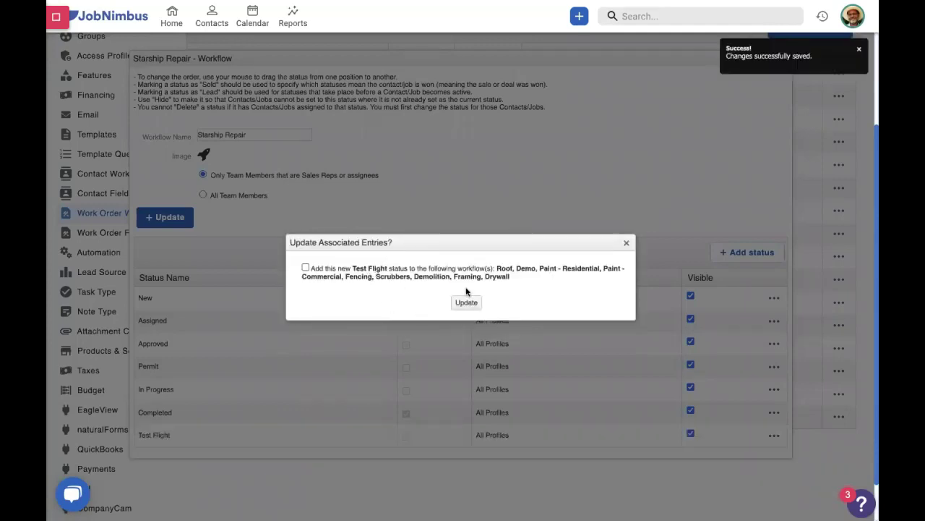
pyautogui.click(467, 302)
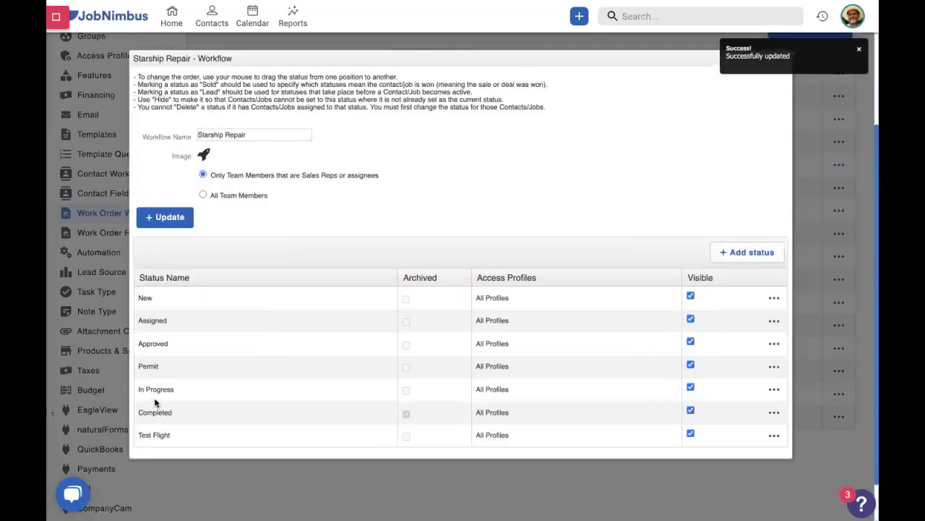
# - Move the Test Flight status between In Progress and Completed, and close the Starship Repair workflow
pyautogui.moveTo(155, 402); pyautogui.dragTo(143, 409)
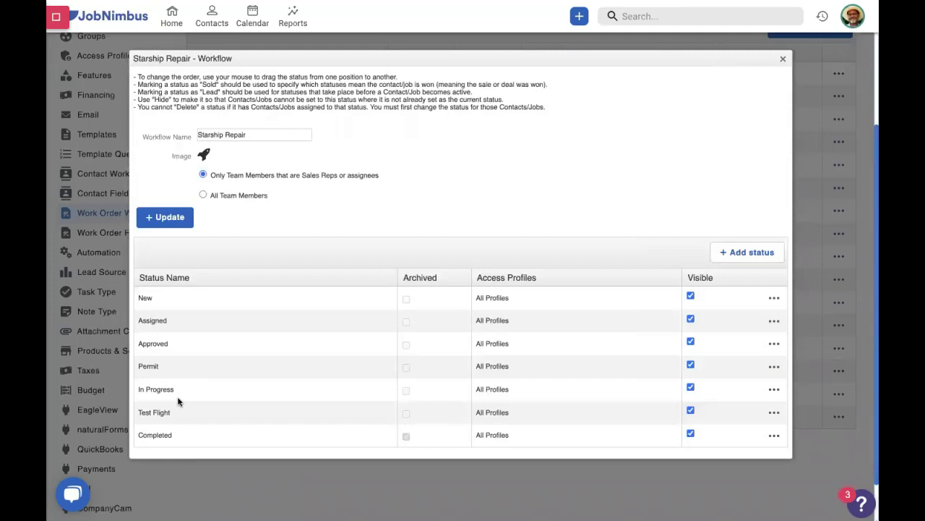
pyautogui.click(783, 58)
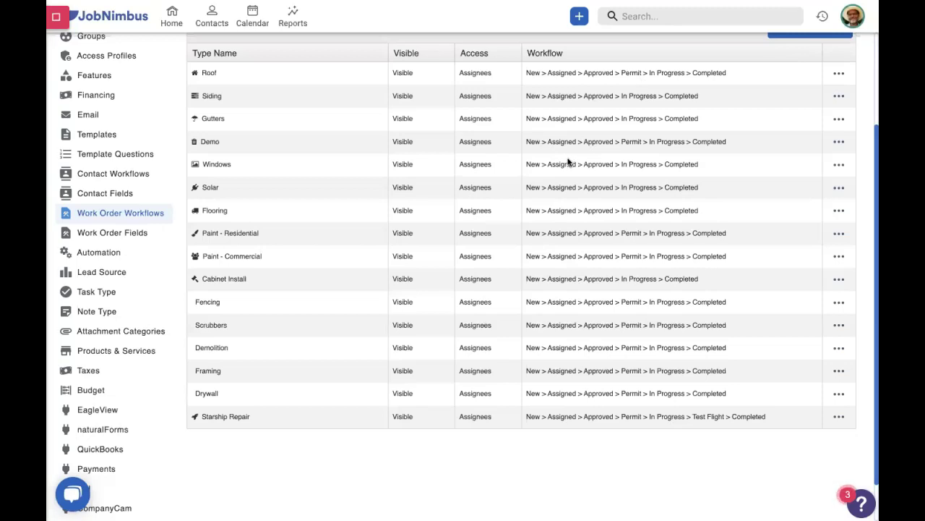
pyautogui.scroll(3, 569, 161)
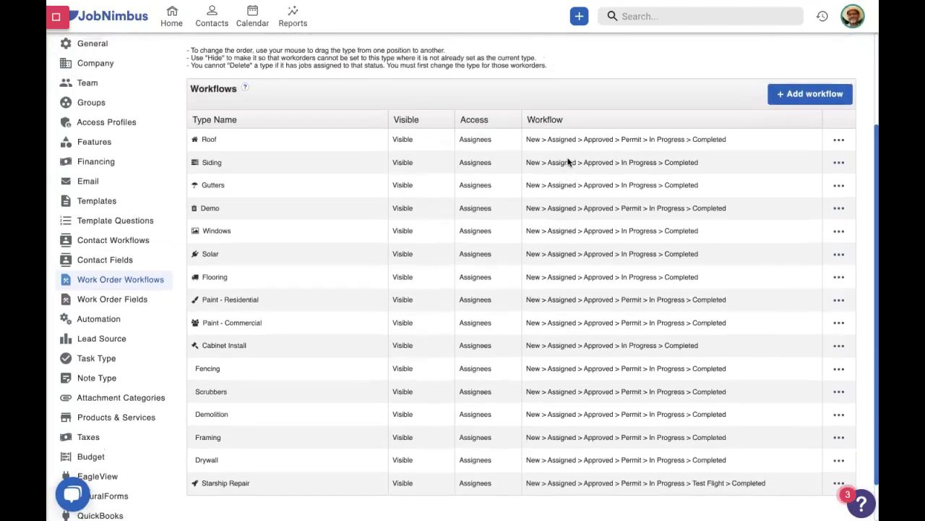
pyautogui.scroll(1, 568, 162)
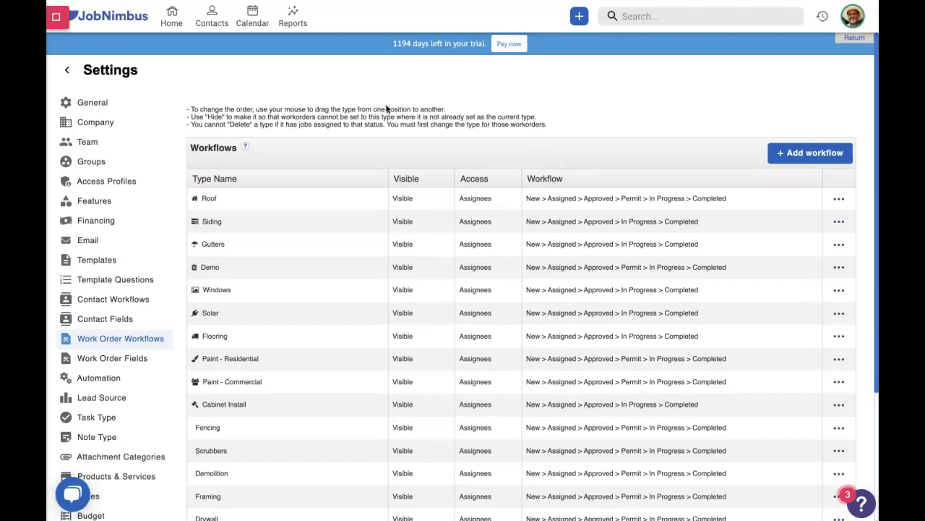
# - View the new board options for the Work Orders type on the Contacts page, and cancel without saving a board
pyautogui.click(208, 26)
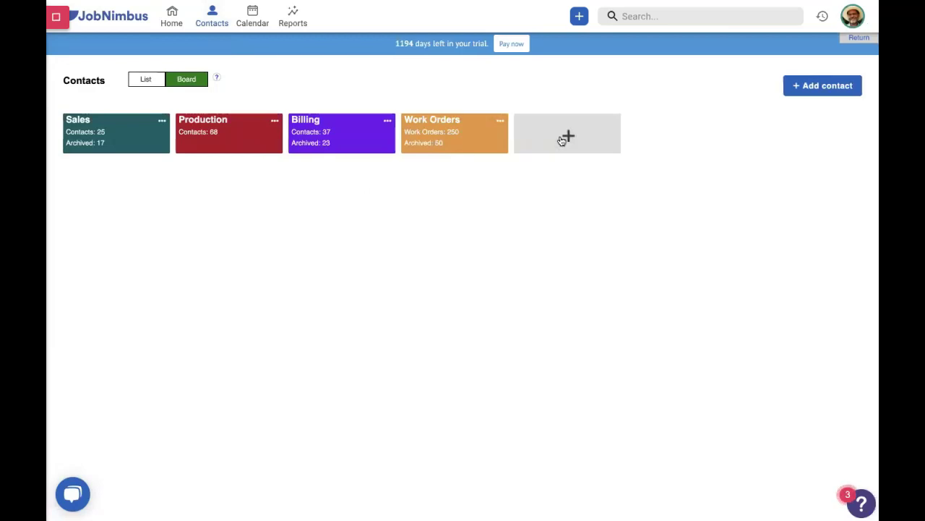
pyautogui.click(562, 139)
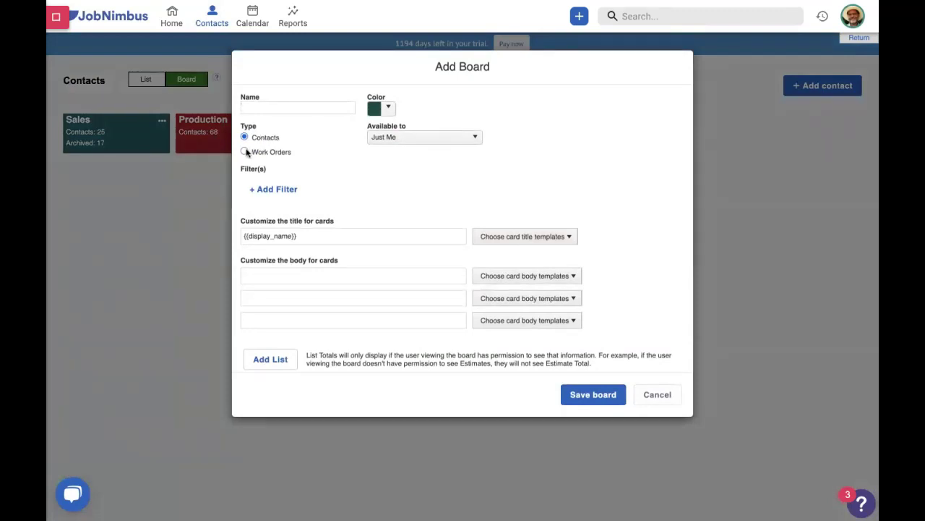
pyautogui.click(244, 151)
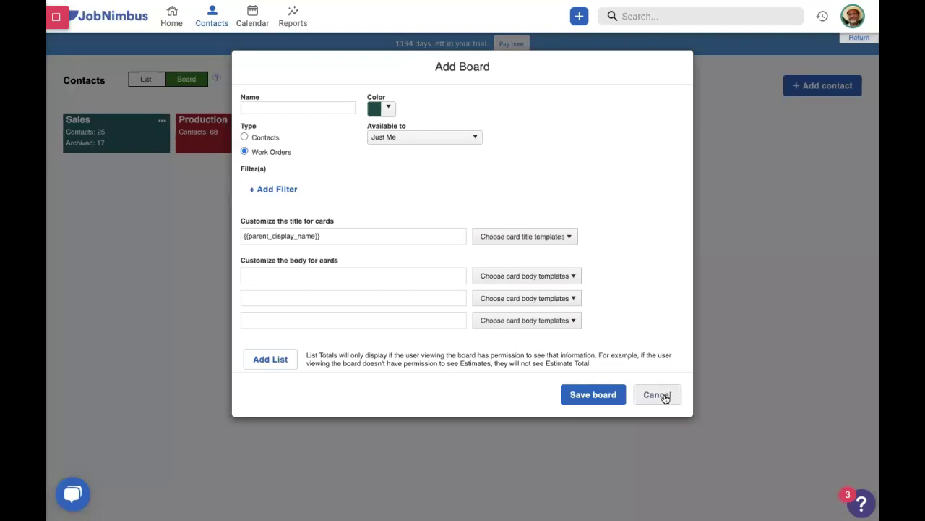
pyautogui.click(660, 395)
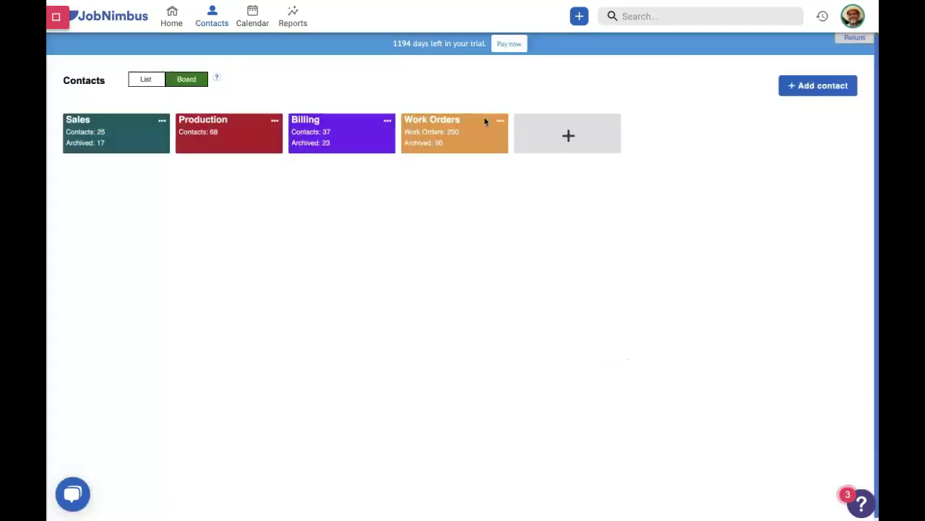
# - Edit the Work Orders board and set its card title to {{record_type_name}} - {{parent_display_name}} by adding the work order Type field
pyautogui.click(501, 122)
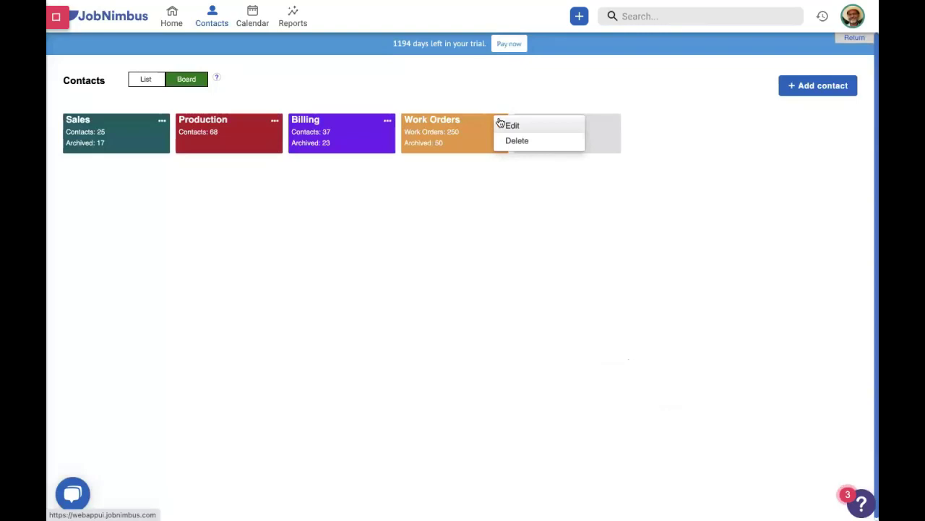
pyautogui.click(510, 125)
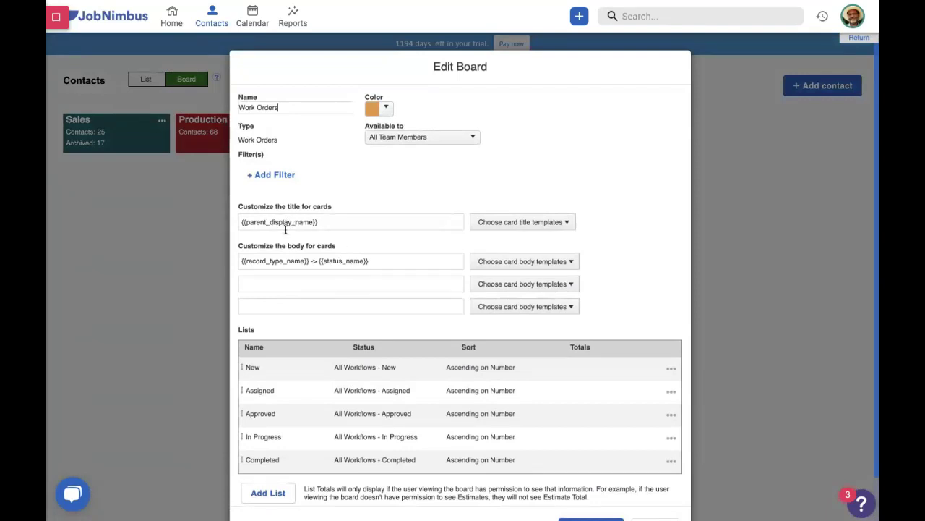
pyautogui.click(555, 224)
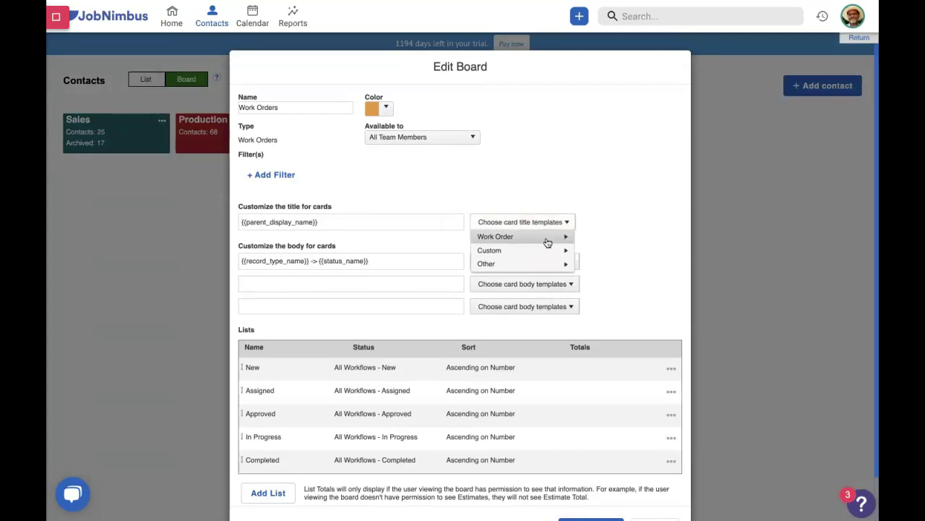
pyautogui.moveTo(548, 242)
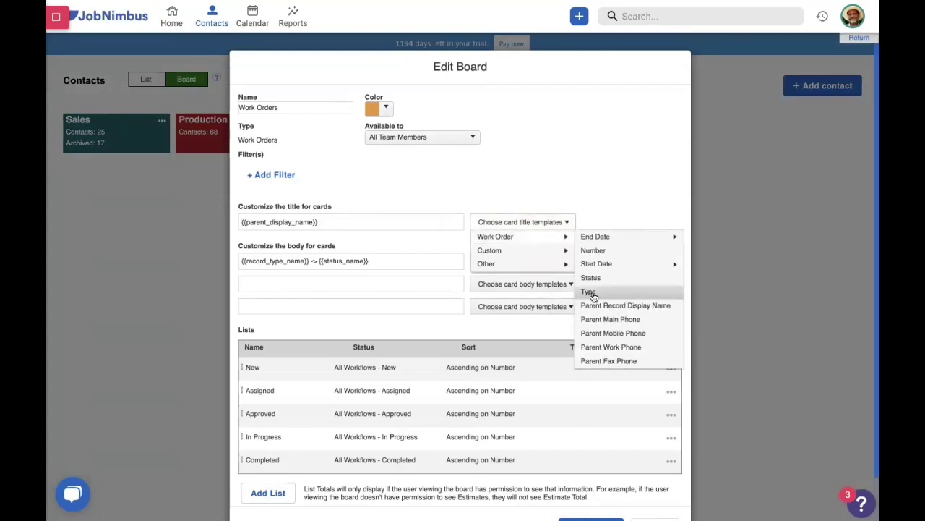
pyautogui.click(593, 296)
pyautogui.click(313, 223)
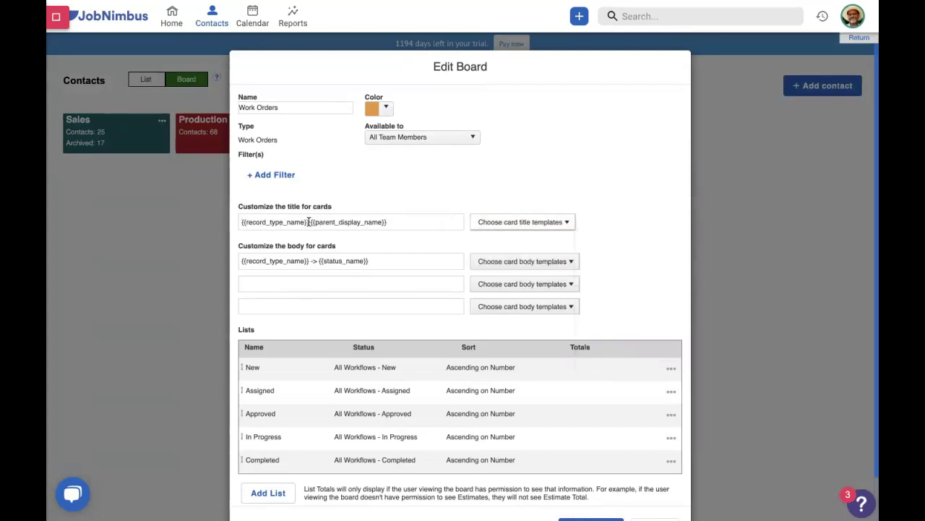
pyautogui.write('-')
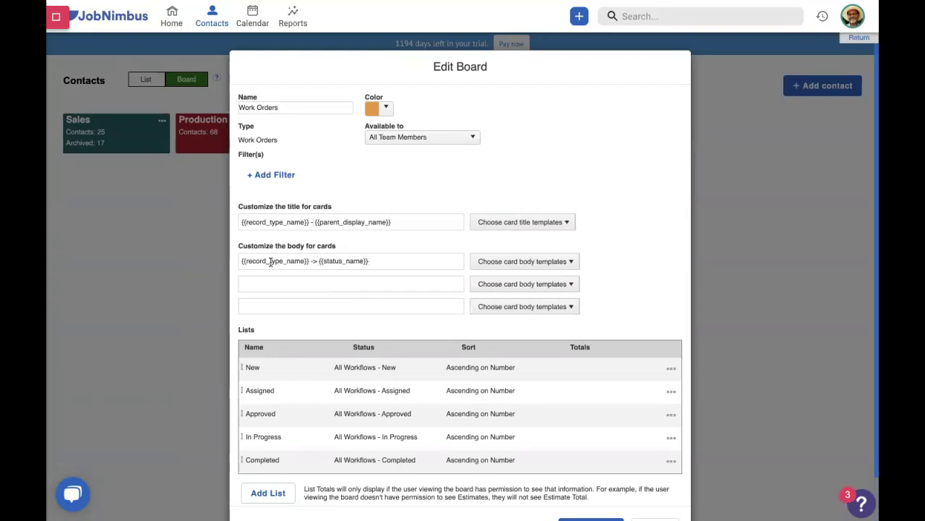
# - Replace the first line of the card body with the work order's Parent Main Phone field
pyautogui.click(381, 260)
pyautogui.moveTo(369, 260); pyautogui.dragTo(233, 261)
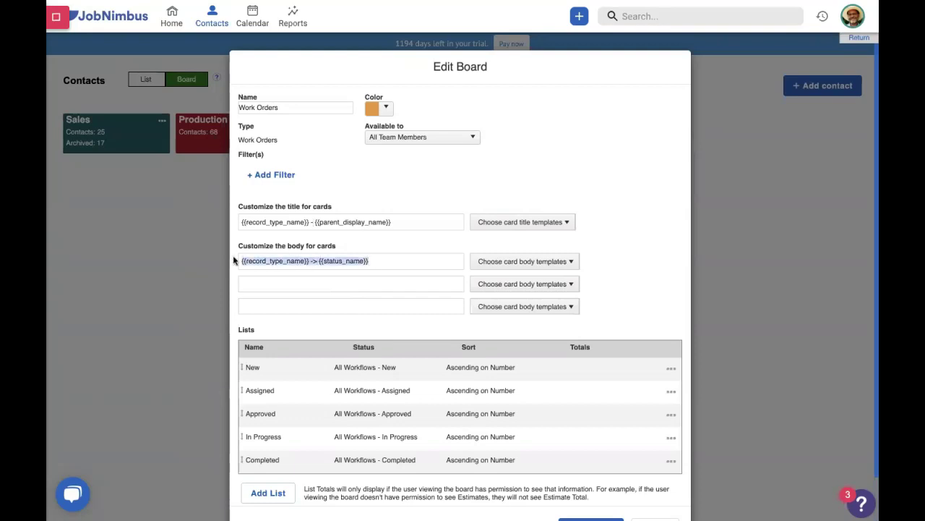
pyautogui.press('BackSpace')
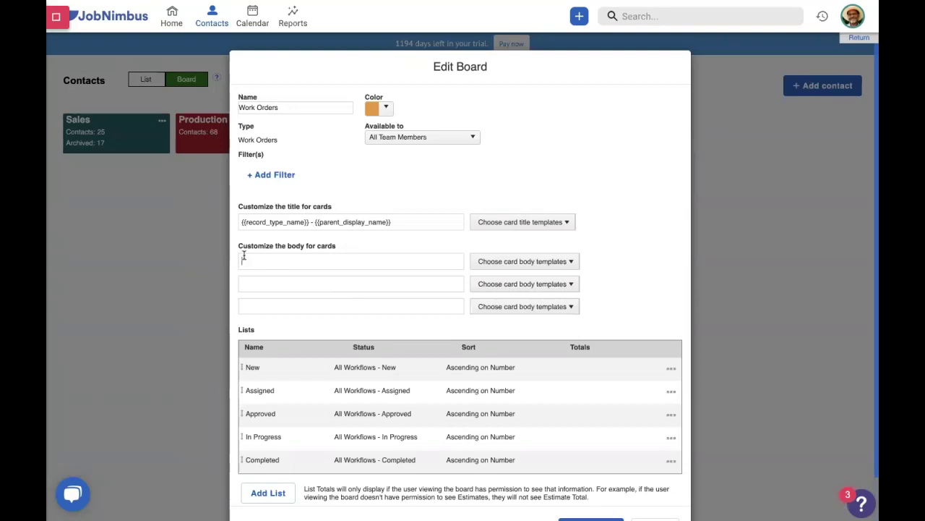
pyautogui.click(491, 264)
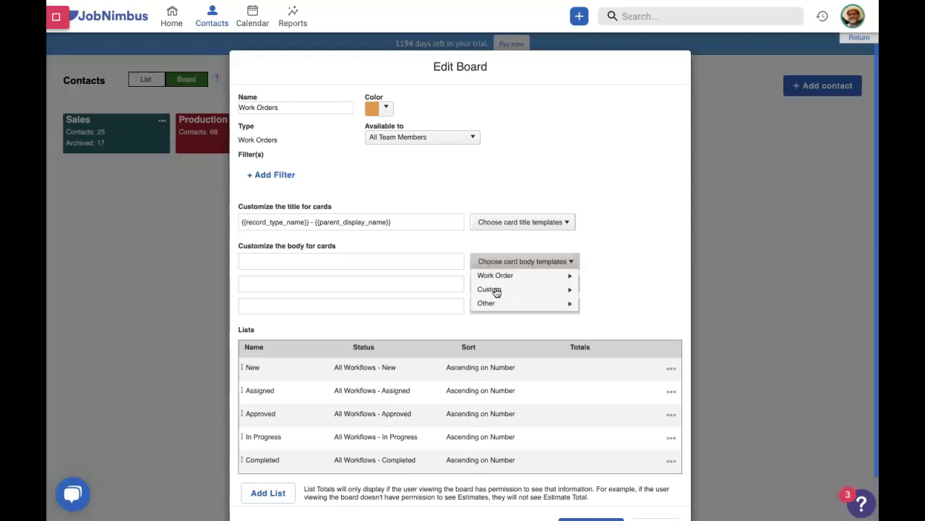
pyautogui.moveTo(554, 280)
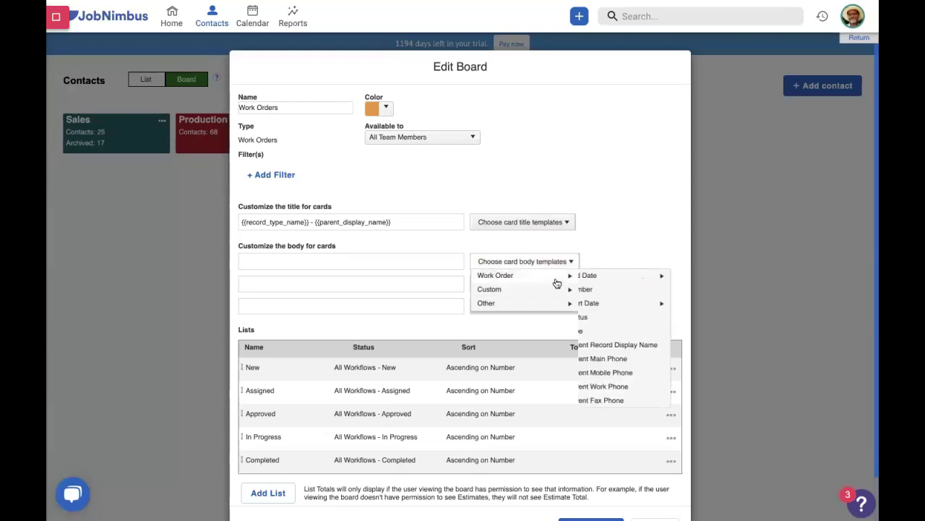
pyautogui.click(629, 359)
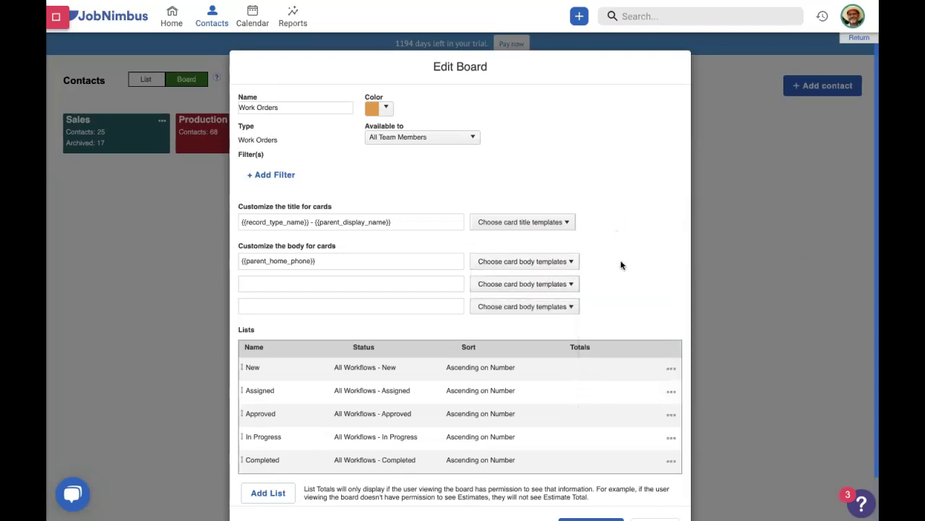
# - Add a list named "Permit" to the board, using the status All Workflows - Permit
pyautogui.scroll(-2, 620, 262)
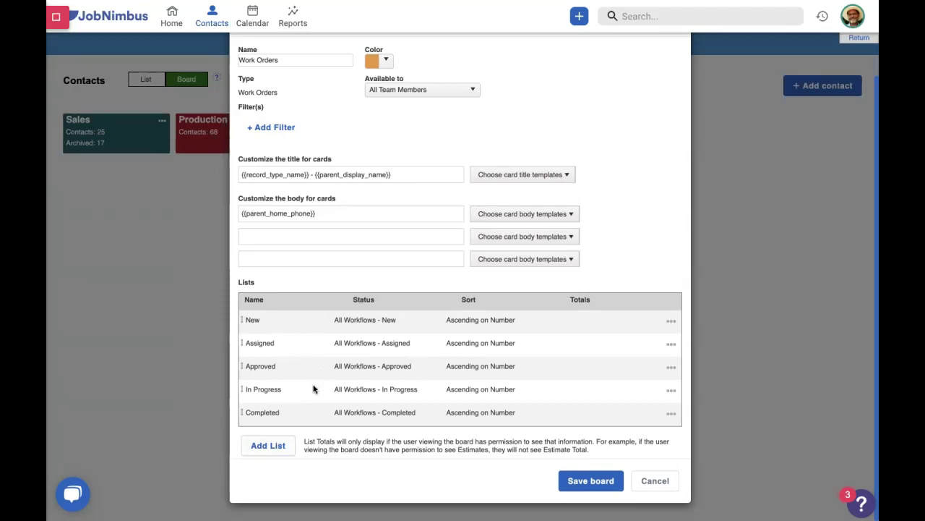
pyautogui.click(277, 445)
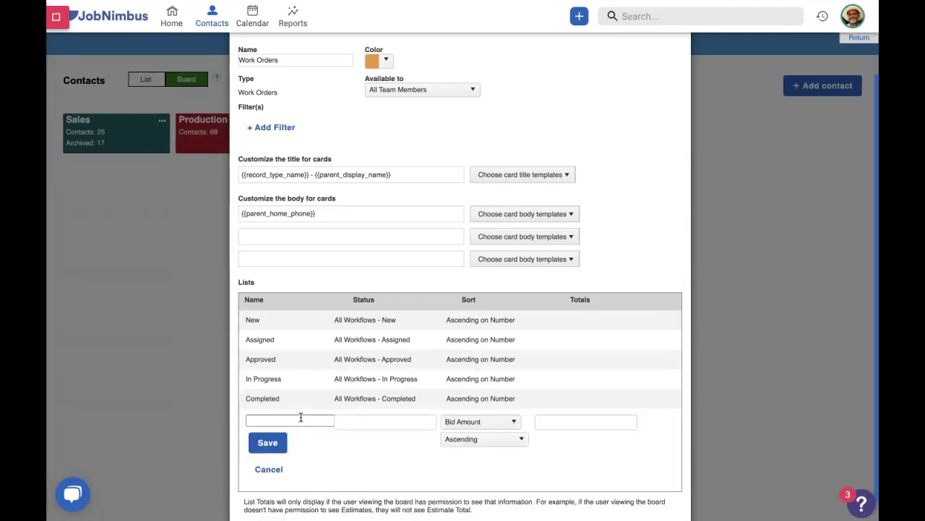
pyautogui.click(301, 417)
pyautogui.write('Permit')
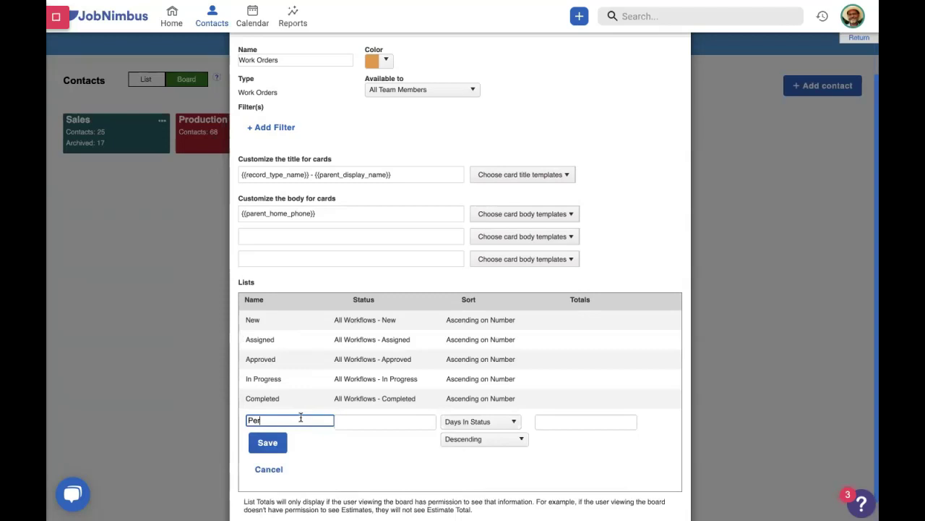
pyautogui.click(372, 426)
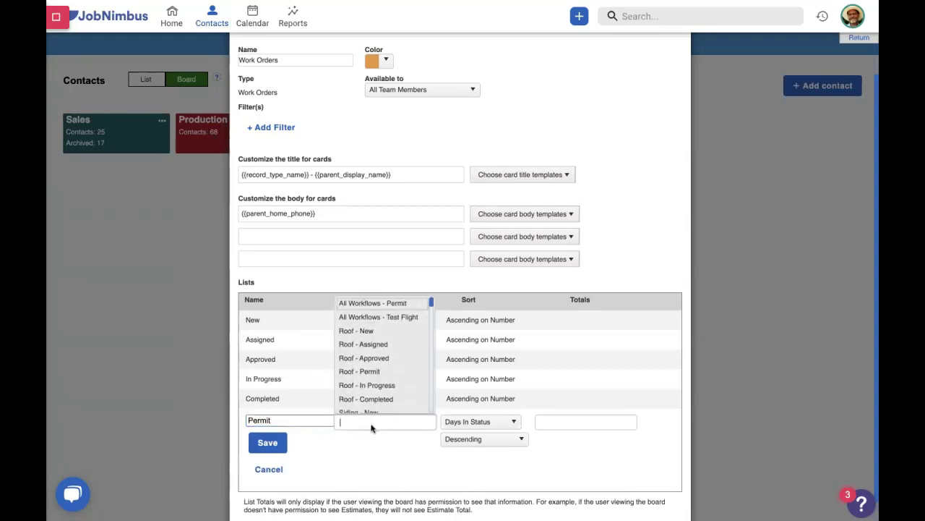
pyautogui.click(372, 303)
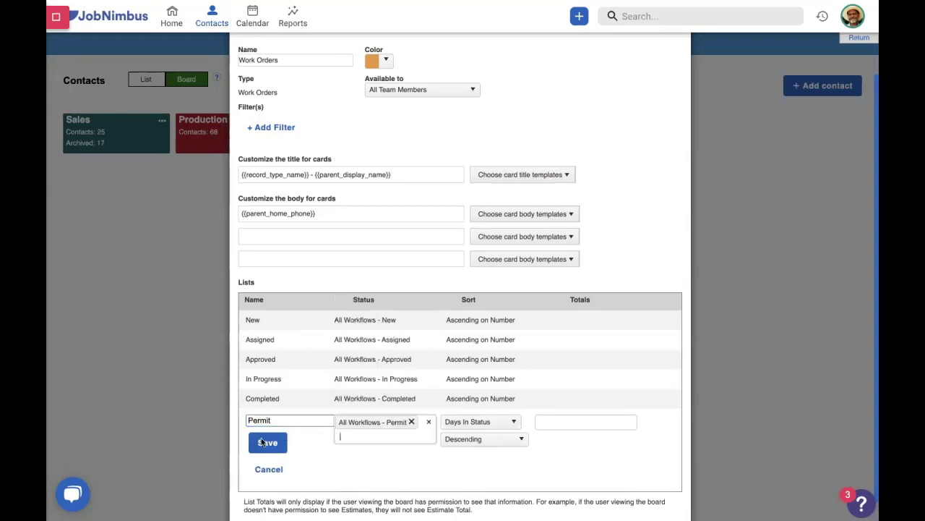
pyautogui.click(283, 441)
# - Add a list named "Test Flight" to the board, using the status Starship Repair - Test Flight
pyautogui.scroll(-1, 289, 426)
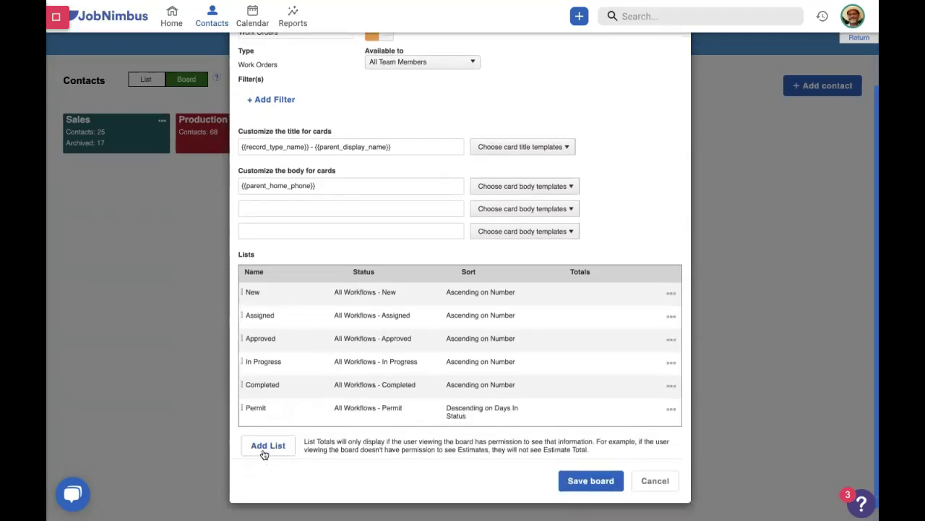
pyautogui.click(266, 448)
pyautogui.click(270, 419)
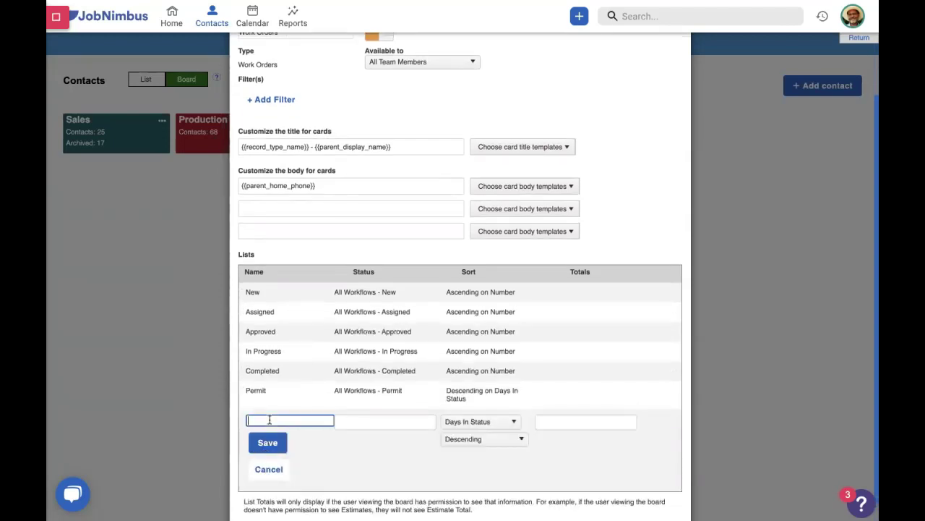
pyautogui.write('Test Flight')
pyautogui.click(358, 419)
pyautogui.scroll(-15, 376, 382)
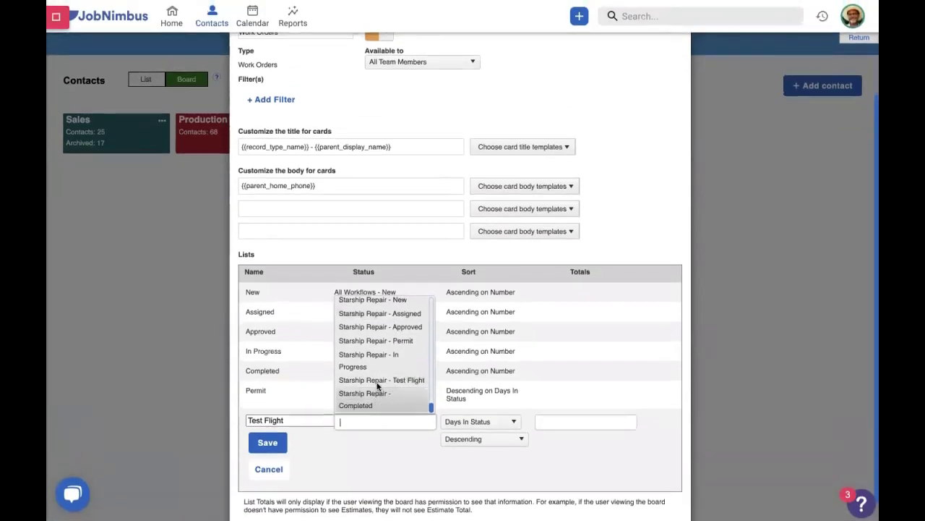
pyautogui.click(376, 381)
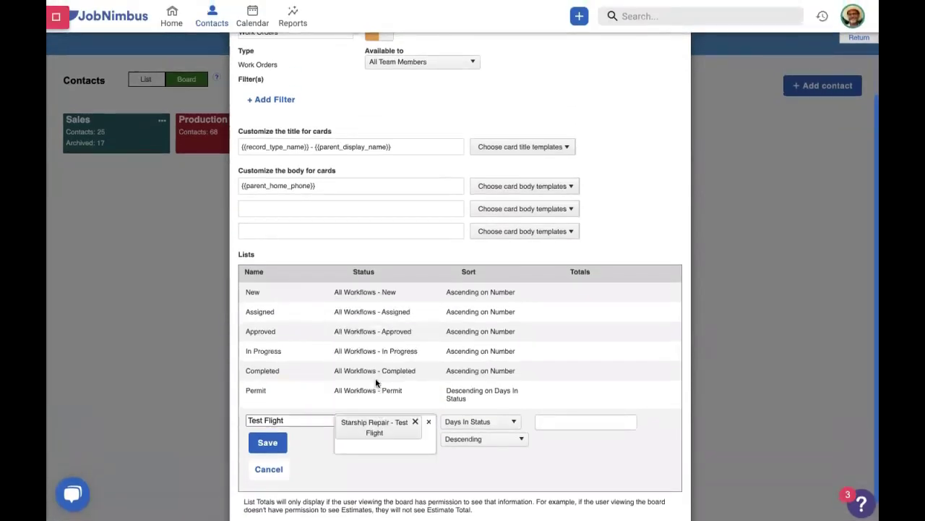
pyautogui.click(267, 442)
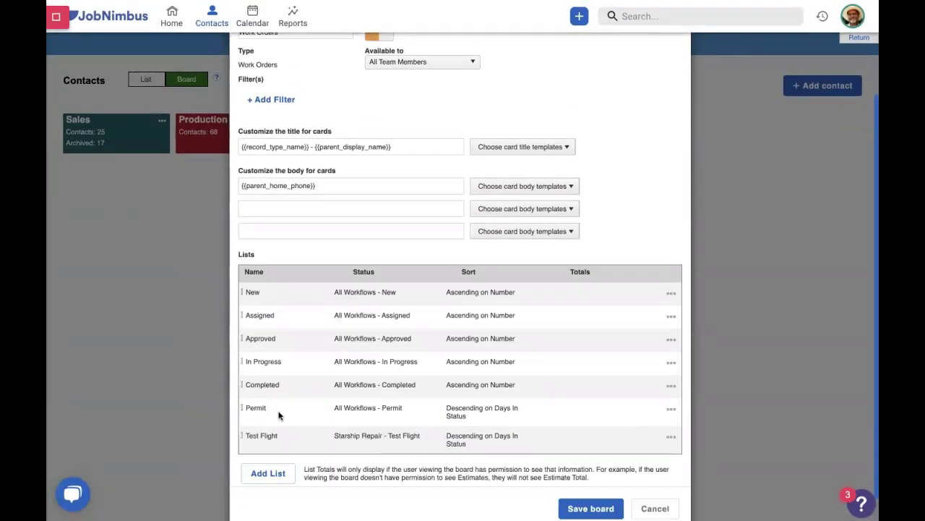
# - Move the Permit list directly after New and the Test Flight list between In Progress and Completed, and save the board
pyautogui.moveTo(280, 412); pyautogui.dragTo(279, 316)
pyautogui.moveTo(282, 442); pyautogui.dragTo(280, 413)
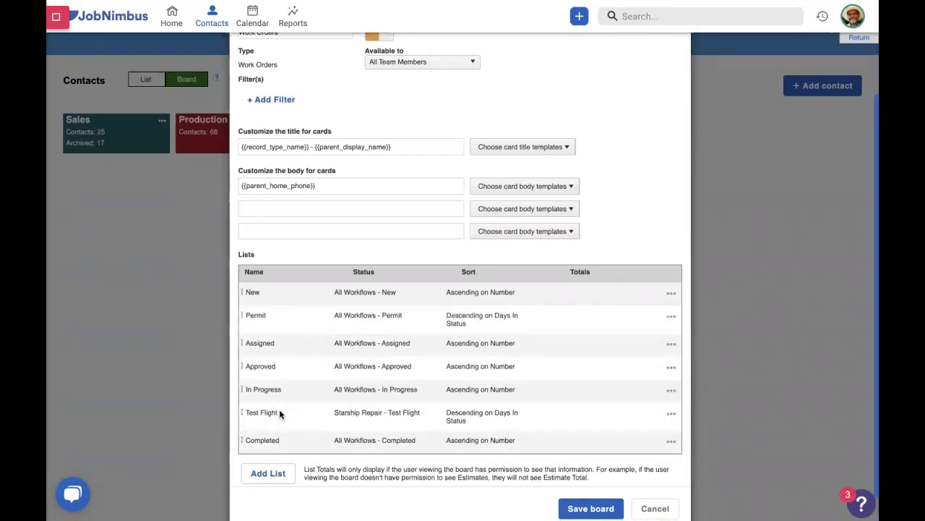
pyautogui.scroll(-1, 422, 429)
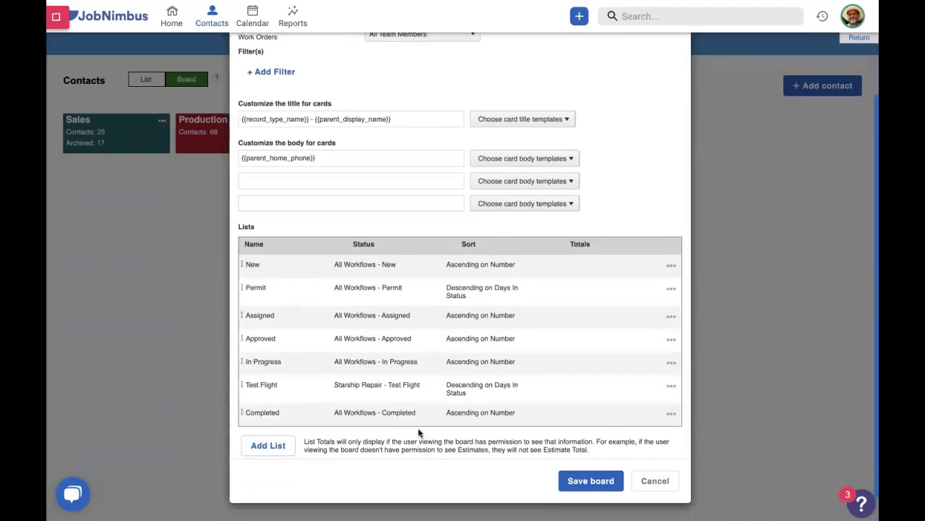
pyautogui.click(592, 489)
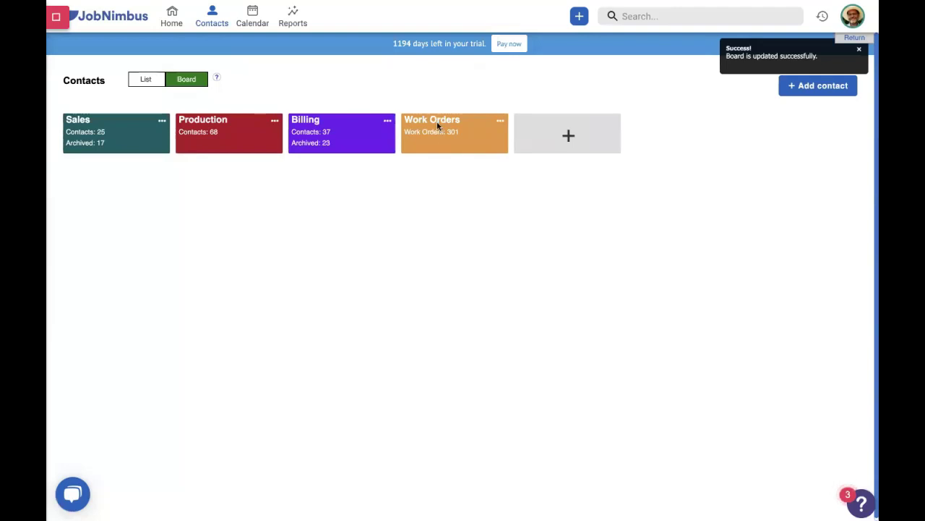
# - Open the Work Orders board and move the first work order card from New to Permit
pyautogui.click(437, 126)
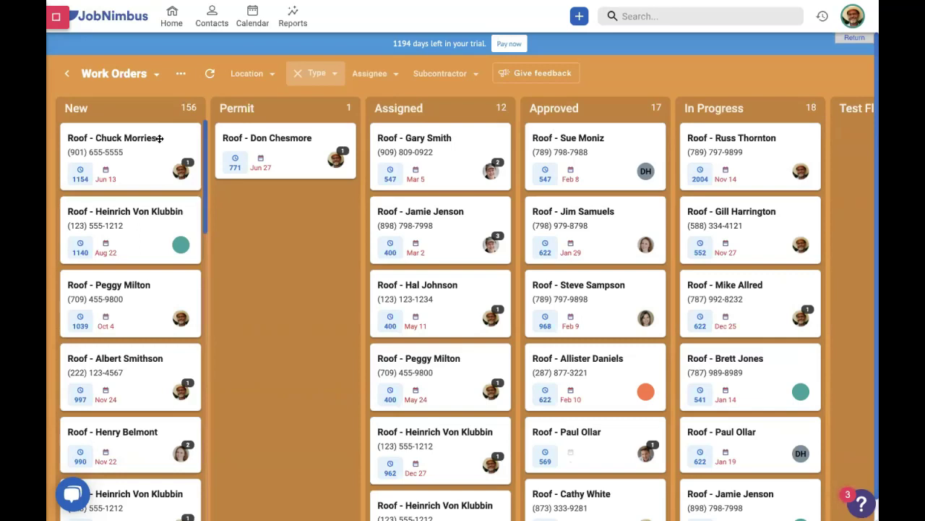
pyautogui.moveTo(157, 137); pyautogui.dragTo(245, 137)
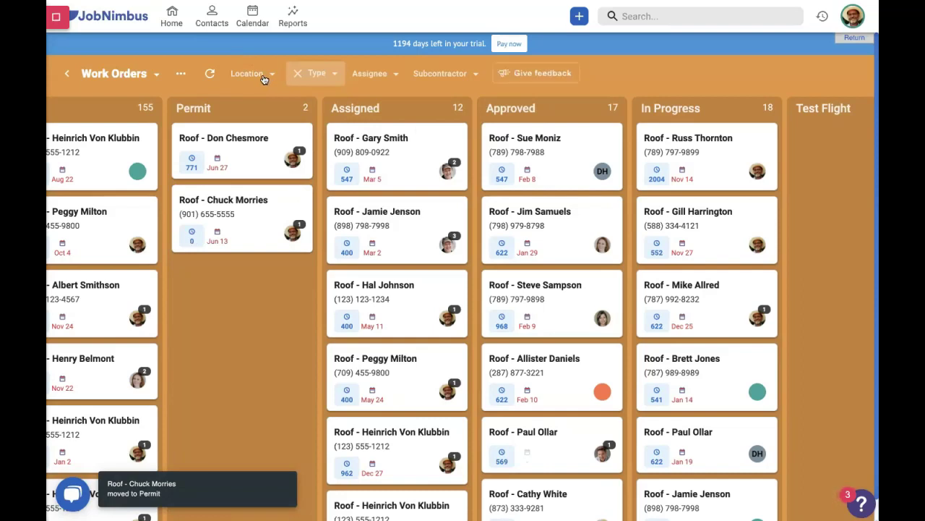
# - View the board's Type and Subcontractor filter options, and clear the Type filter
pyautogui.click(333, 75)
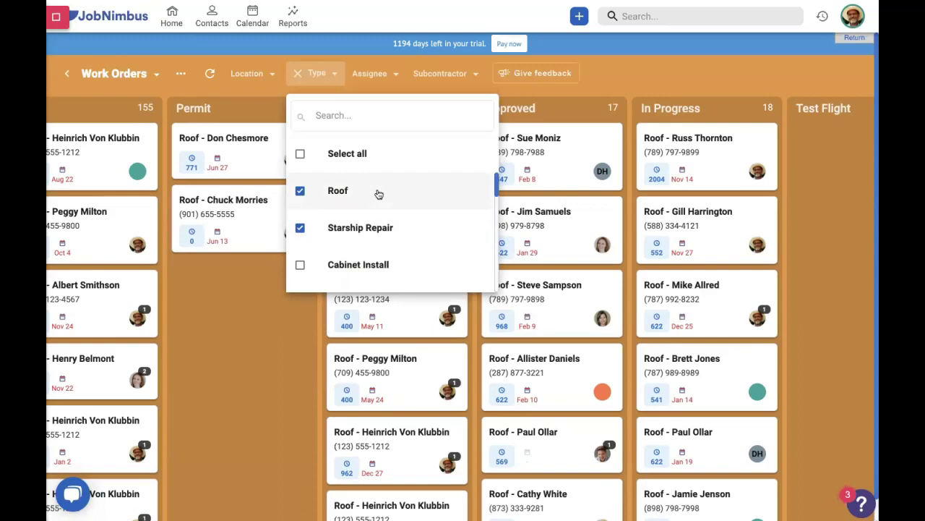
pyautogui.click(446, 74)
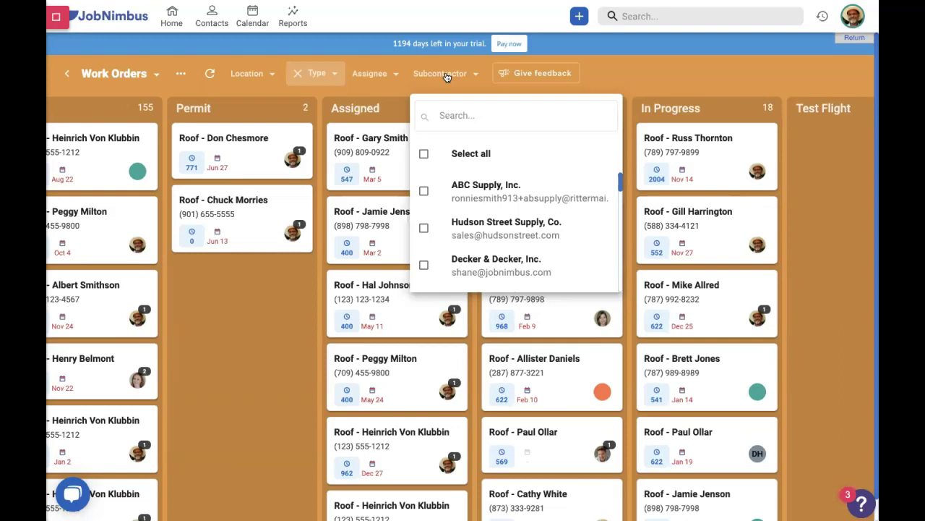
pyautogui.click(612, 72)
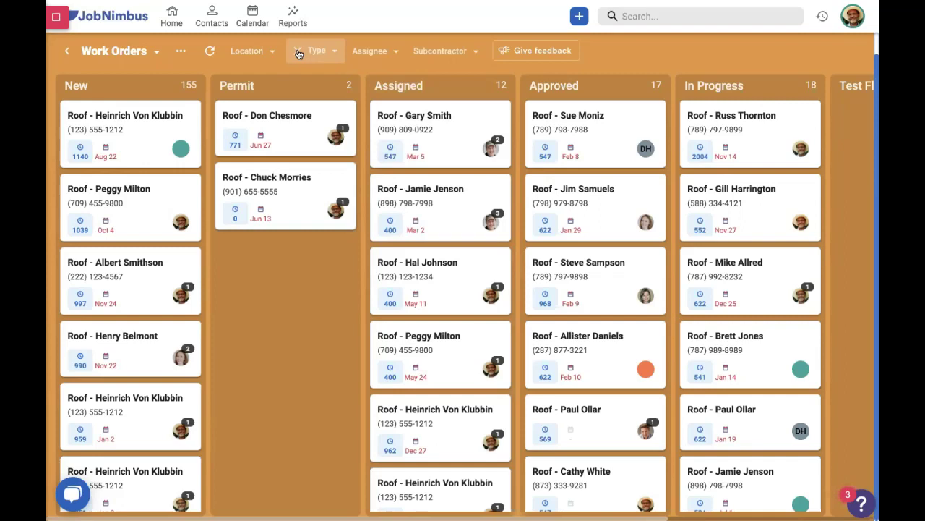
pyautogui.click(298, 52)
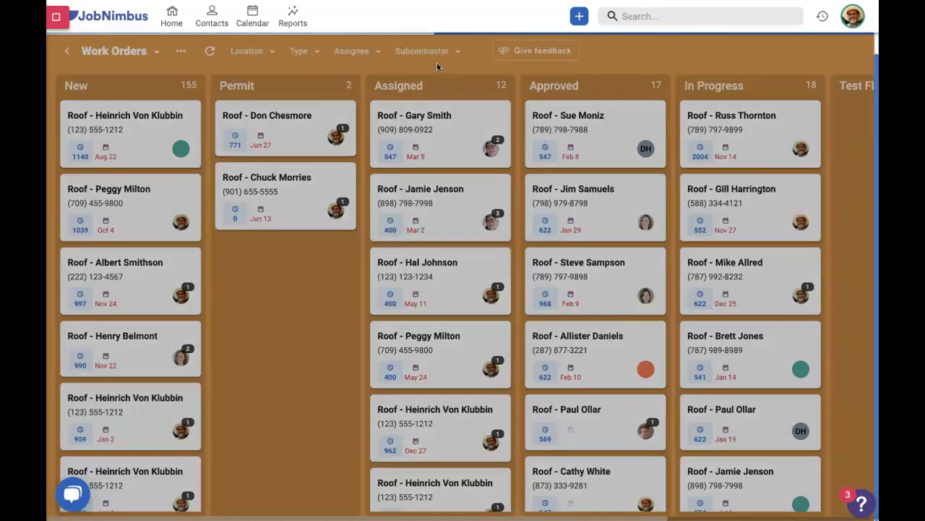